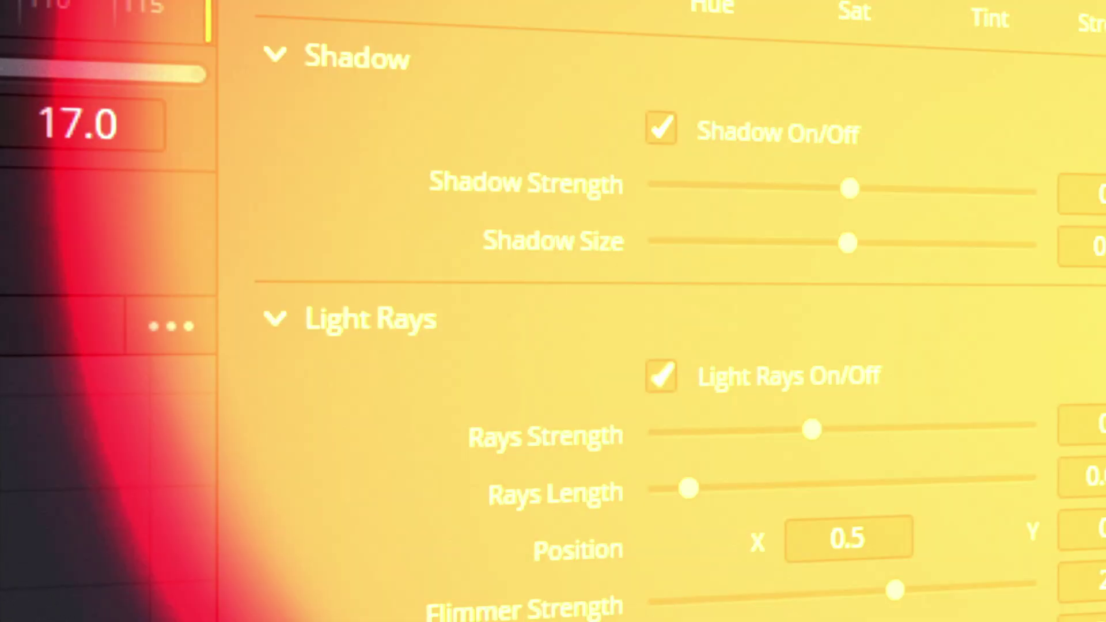
type("hopeglow")
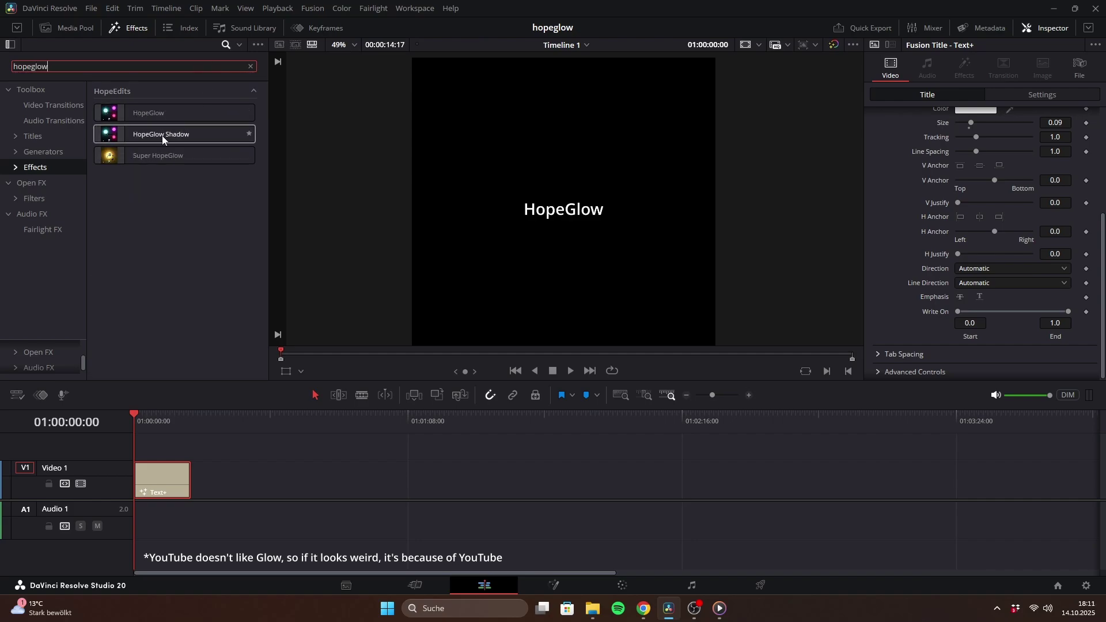
Drop the HopeGlow Shadow effect from the Effects library onto the HopeGlow Text+ clip.
left_click_drag(169, 136, 175, 481)
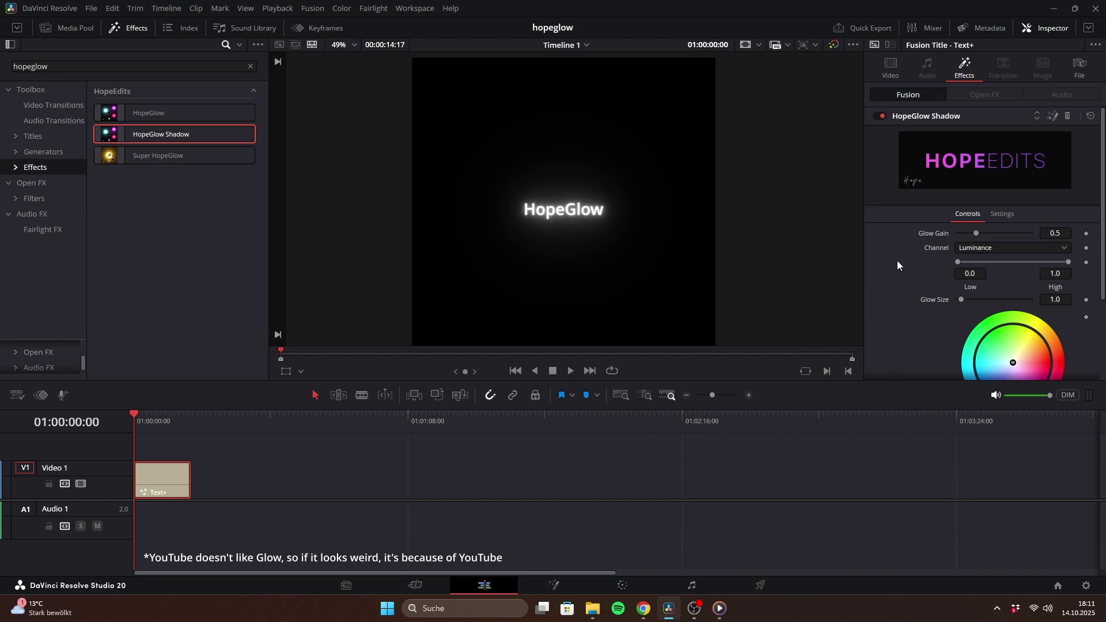
scroll(897, 261, "down", 2)
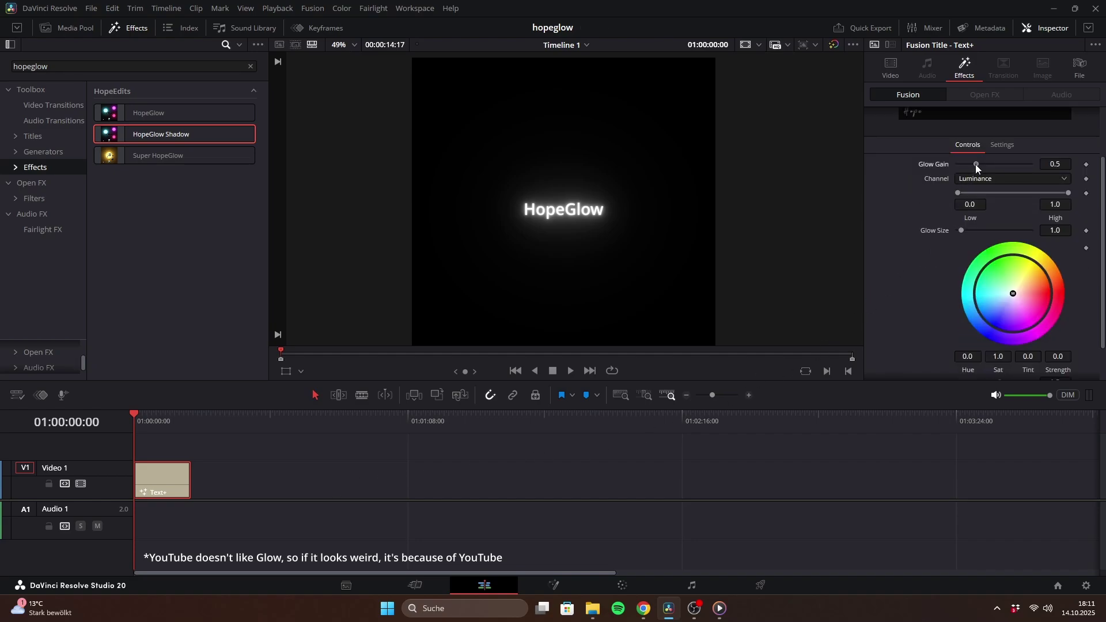
Lower the Glow Gain and narrow the glow's luminance range with the Low and High sliders.
left_click_drag(976, 164, 975, 166)
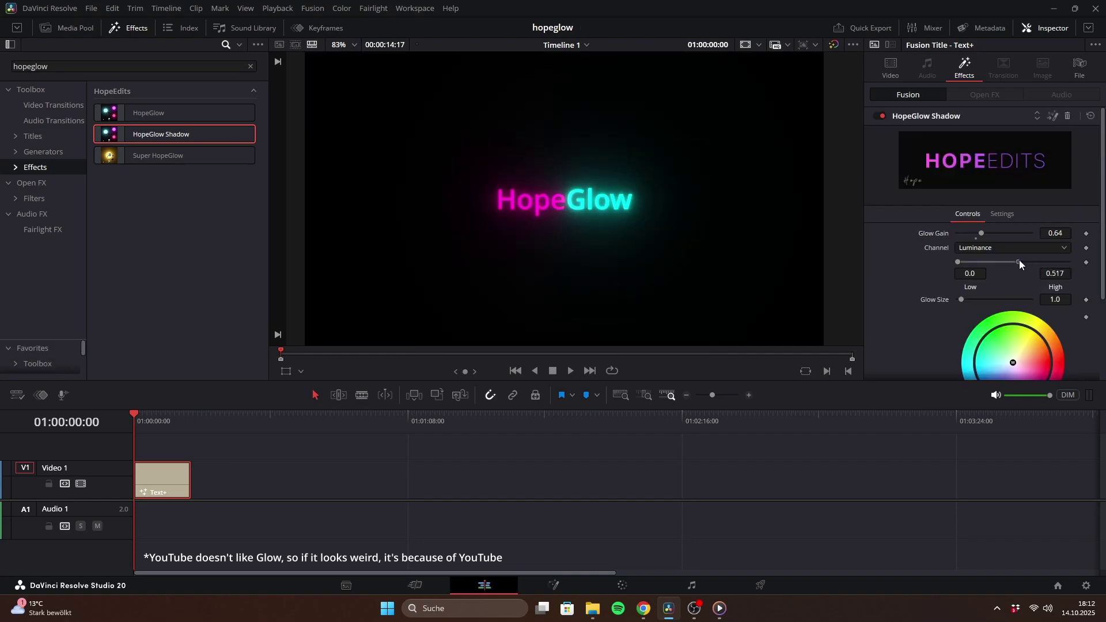
left_click_drag(1001, 261, 1088, 265)
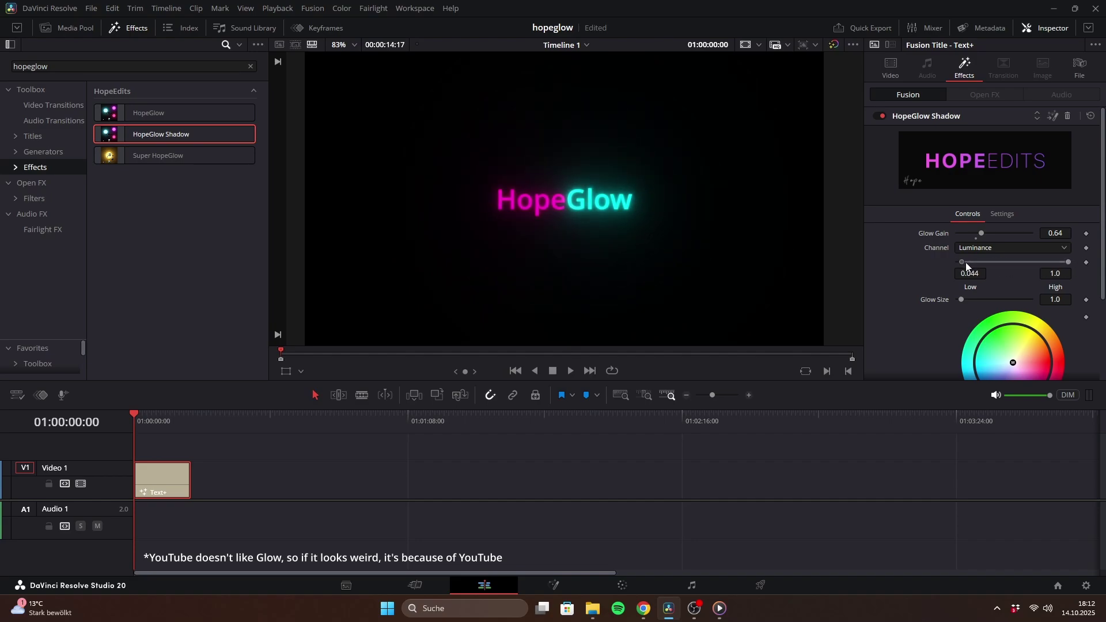
mouse_move(965, 262)
left_mouse_down()
mouse_move(1021, 266)
mouse_move(958, 264)
left_mouse_up()
mouse_move(1069, 263)
left_mouse_down()
mouse_move(986, 264)
mouse_move(1029, 265)
left_mouse_up()
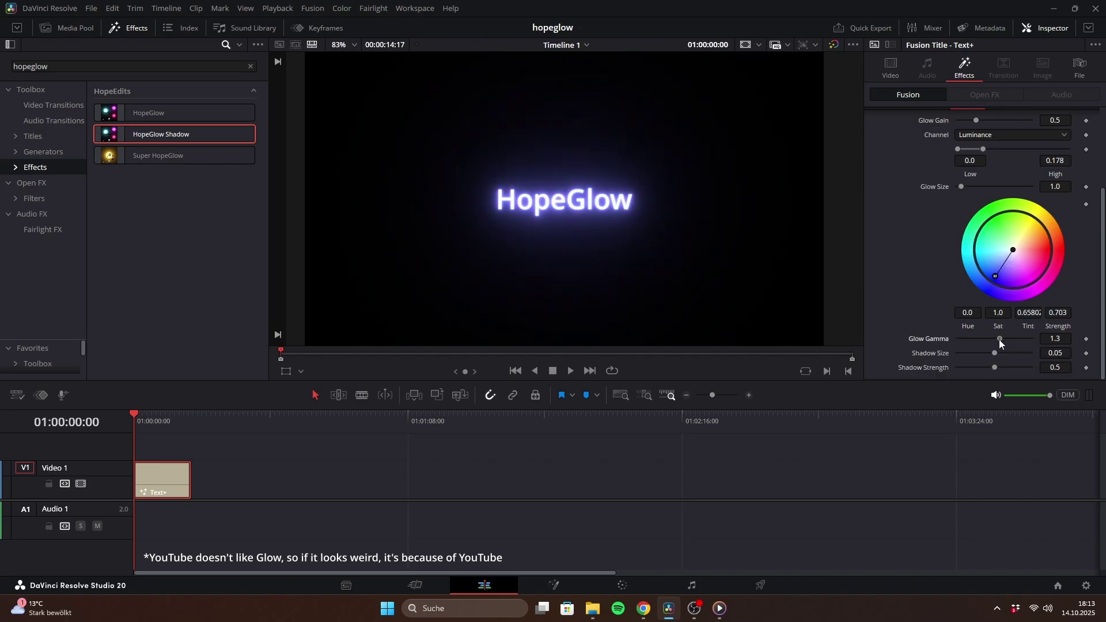
mouse_move(999, 340)
left_mouse_down()
mouse_move(983, 340)
mouse_move(1027, 333)
left_mouse_up()
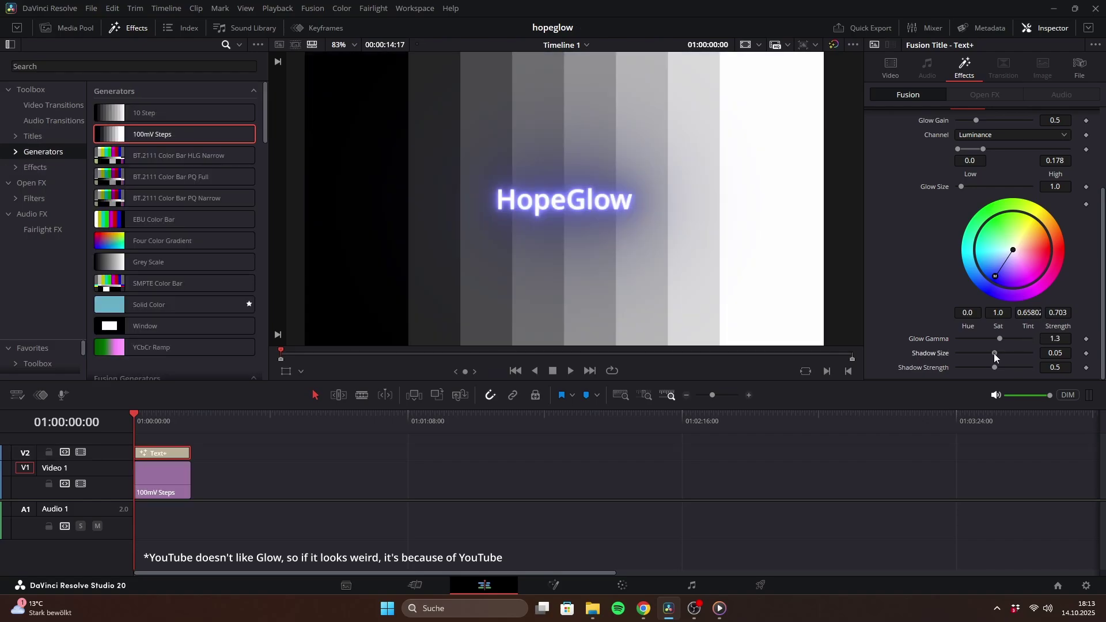
Reduce the HopeGlow Shadow's shadow size on the title.
mouse_move(994, 353)
left_mouse_down()
mouse_move(966, 353)
mouse_move(1029, 369)
mouse_move(983, 370)
left_mouse_up()
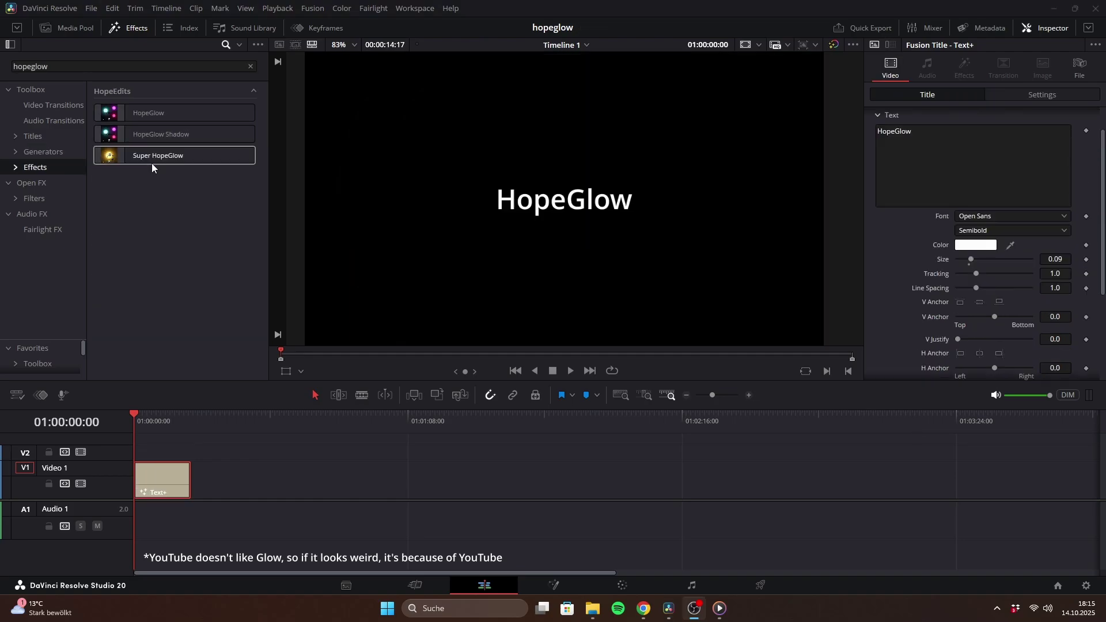
Drop Super HopeGlow from the Effects library onto the HopeGlow Text+ clip.
left_click_drag(155, 157, 157, 482)
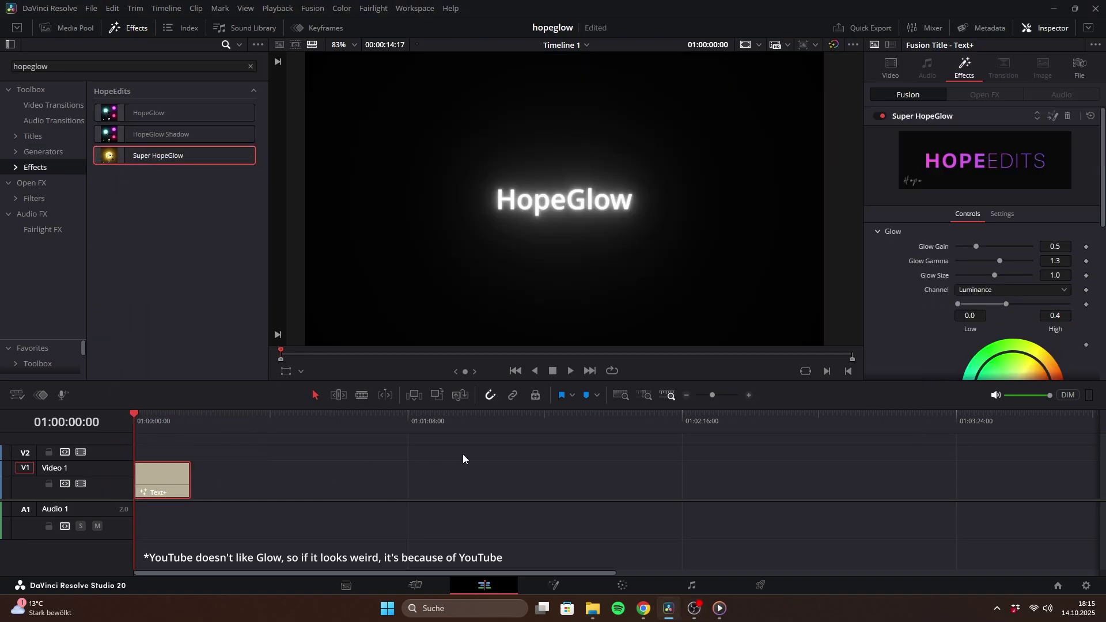
scroll(888, 297, "down", 1)
scroll(907, 266, "down", 1)
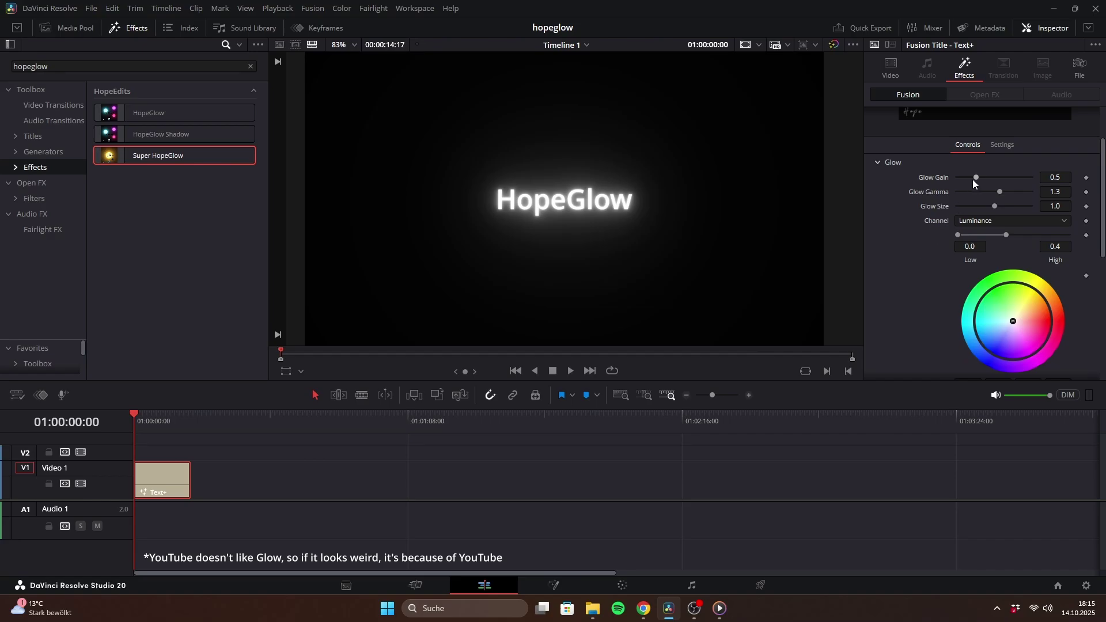
scroll(961, 207, "down", 2)
scroll(961, 204, "down", 2)
scroll(960, 204, "down", 1)
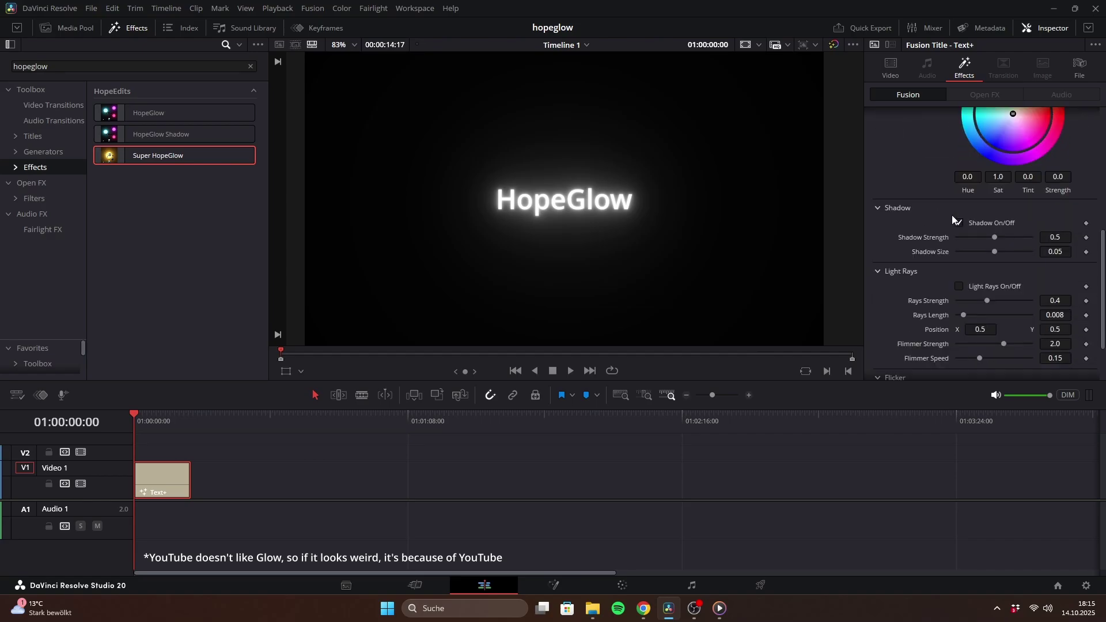
scroll(952, 216, "down", 1)
scroll(938, 196, "down", 1)
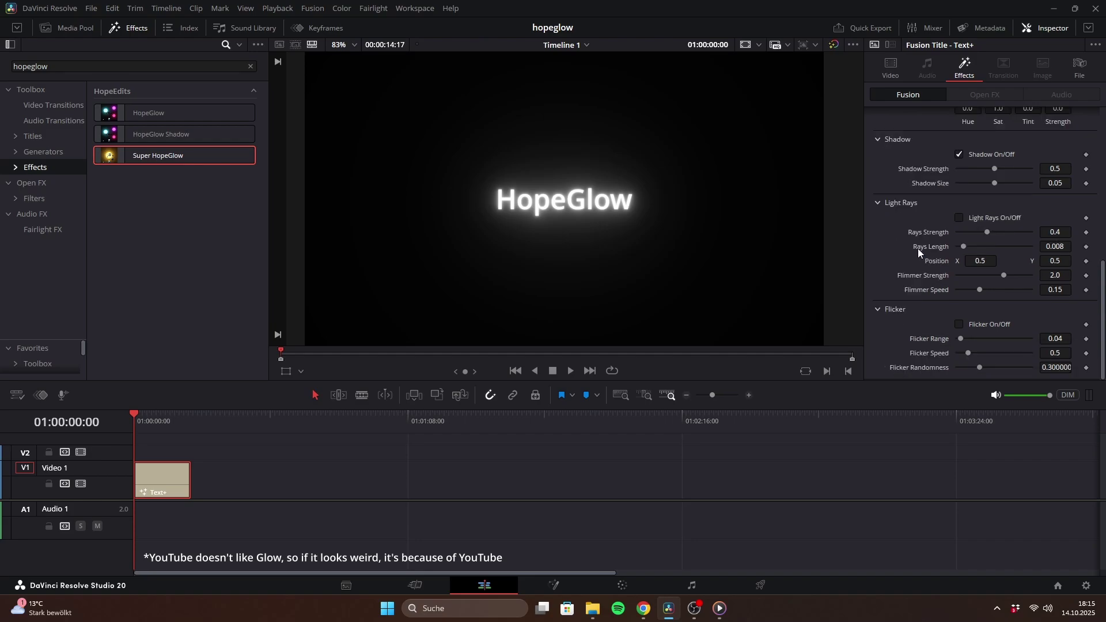
Enable Super HopeGlow's light rays, weaken their strength and adjust the Flimmer Strength.
left_click(960, 217)
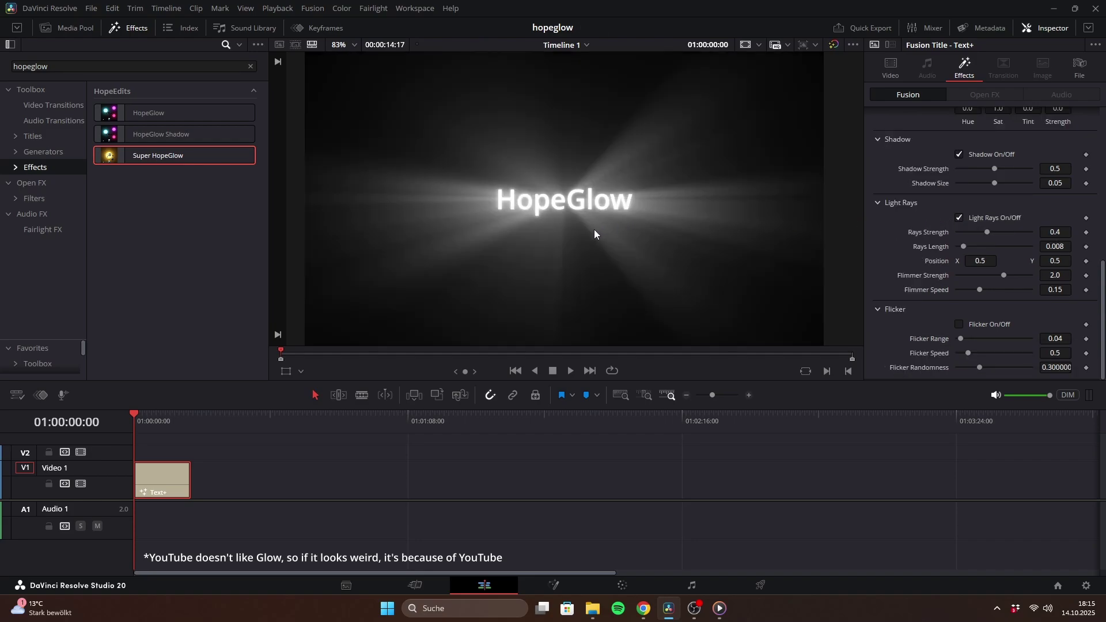
mouse_move(988, 233)
left_mouse_down()
mouse_move(967, 235)
mouse_move(985, 233)
mouse_move(971, 246)
mouse_move(1000, 248)
mouse_move(971, 247)
mouse_move(988, 260)
left_mouse_up()
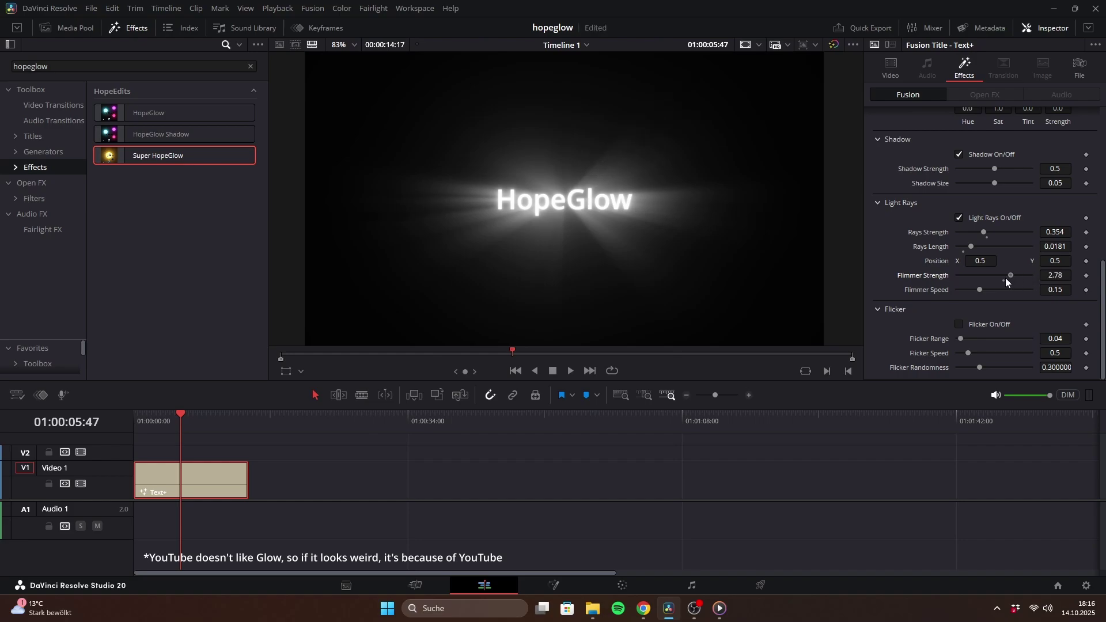
left_click_drag(1035, 277, 963, 290)
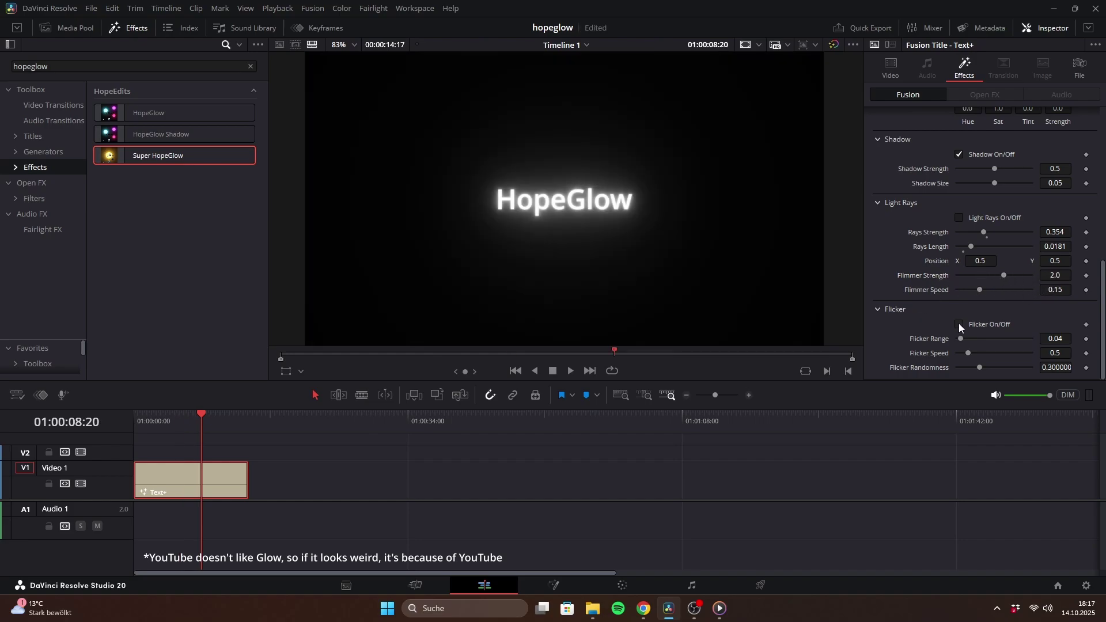
Enable flicker with a wider Flicker Range, then show the product page's next preview image.
left_click(959, 323)
mouse_move(961, 339)
left_mouse_down()
mouse_move(976, 340)
mouse_move(961, 340)
mouse_move(977, 368)
left_mouse_up()
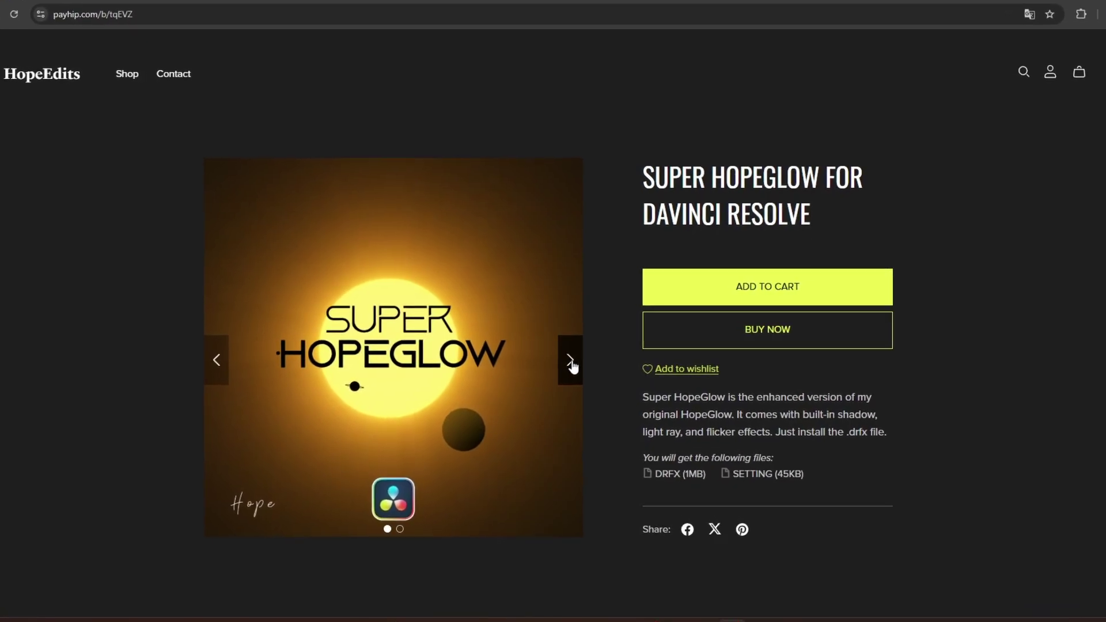
left_click(570, 361)
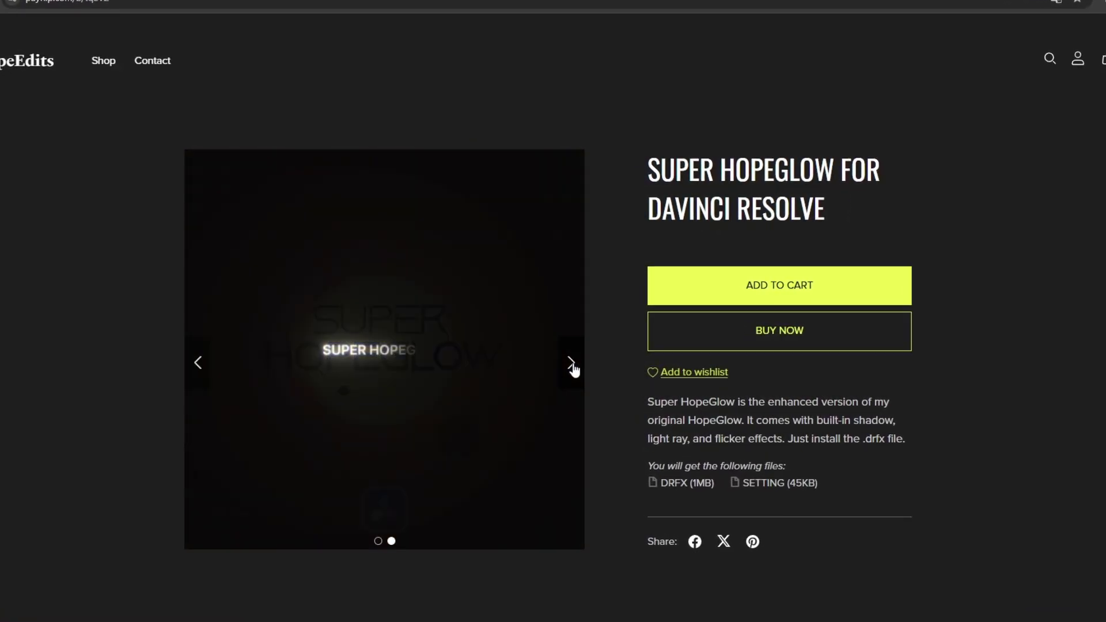